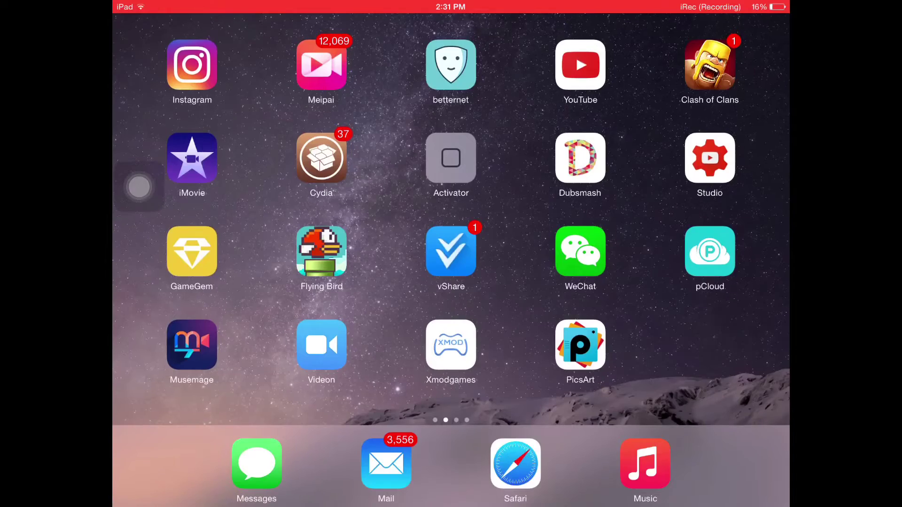
Launch Cydia and dismiss the essential upgrades warning with Ignore (Temporary).
{"action": "left_click", "coordinate": [321, 157]}
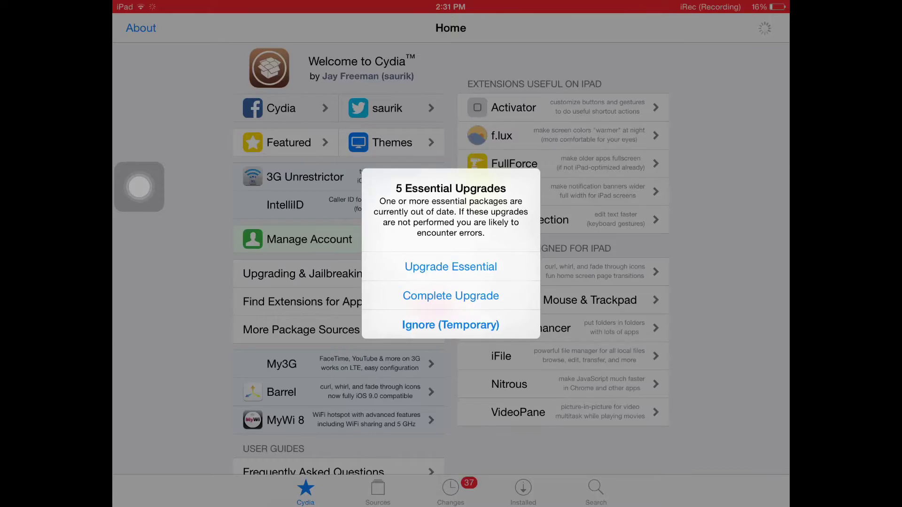
{"action": "left_click", "coordinate": [450, 325]}
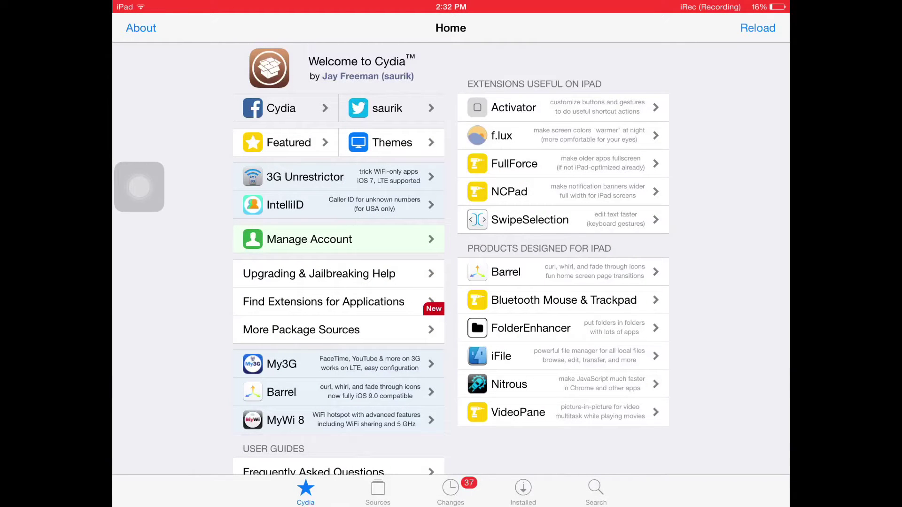
Add apt.xmodgames.com as a new source in the Sources list and finish editing.
{"action": "left_click", "coordinate": [378, 491]}
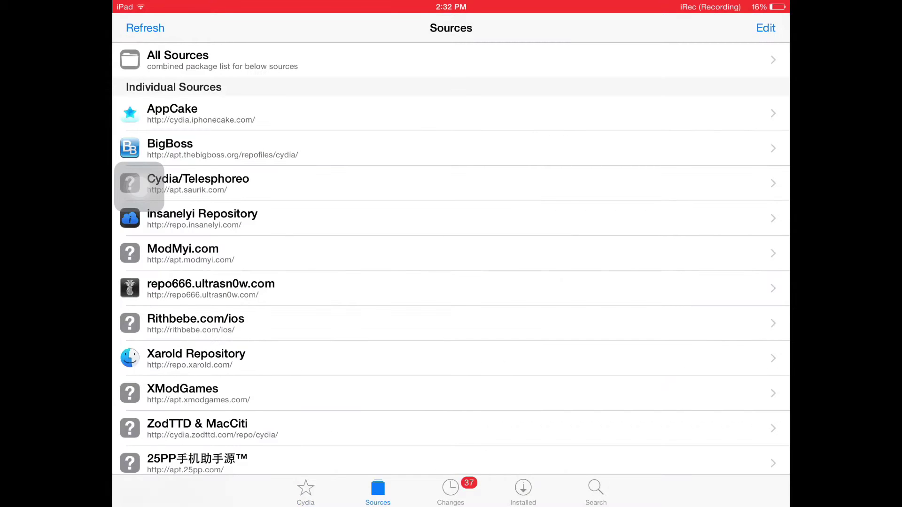
{"action": "left_click", "coordinate": [761, 28]}
{"action": "left_click", "coordinate": [137, 27]}
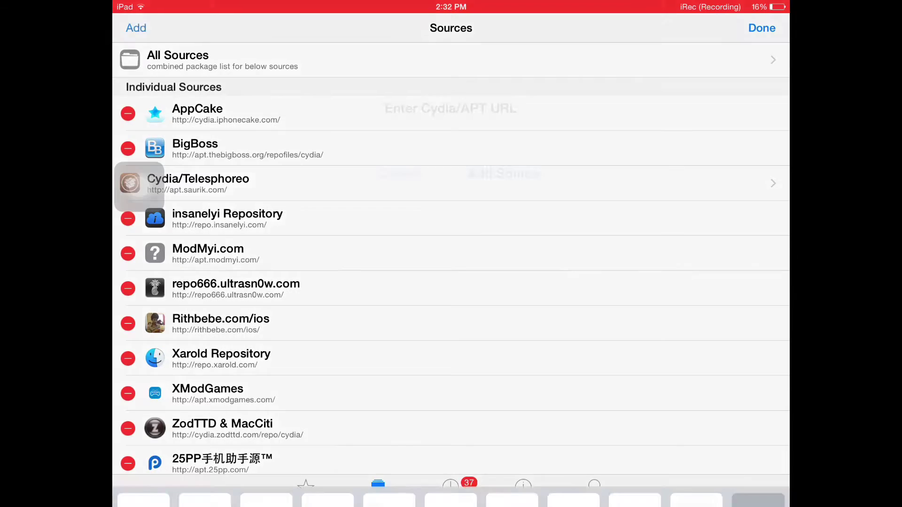
{"action": "type", "text": "a"}
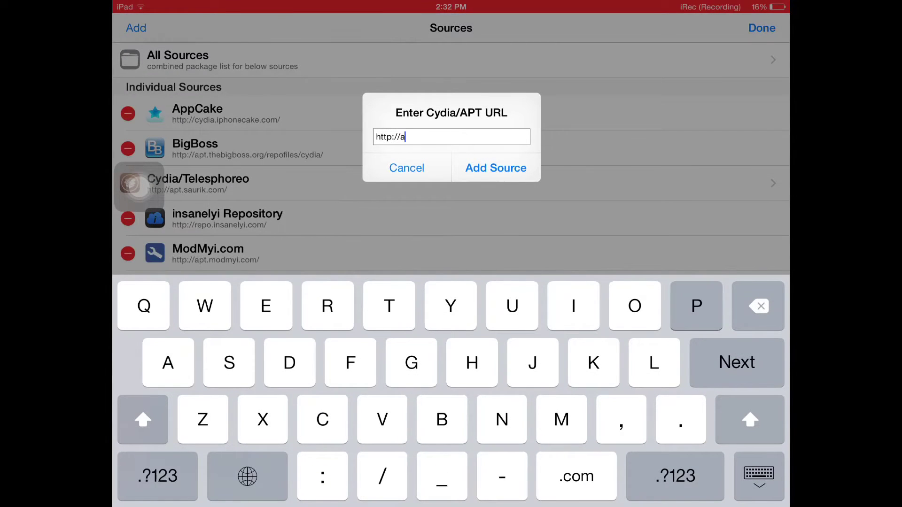
{"action": "type", "text": "pt."}
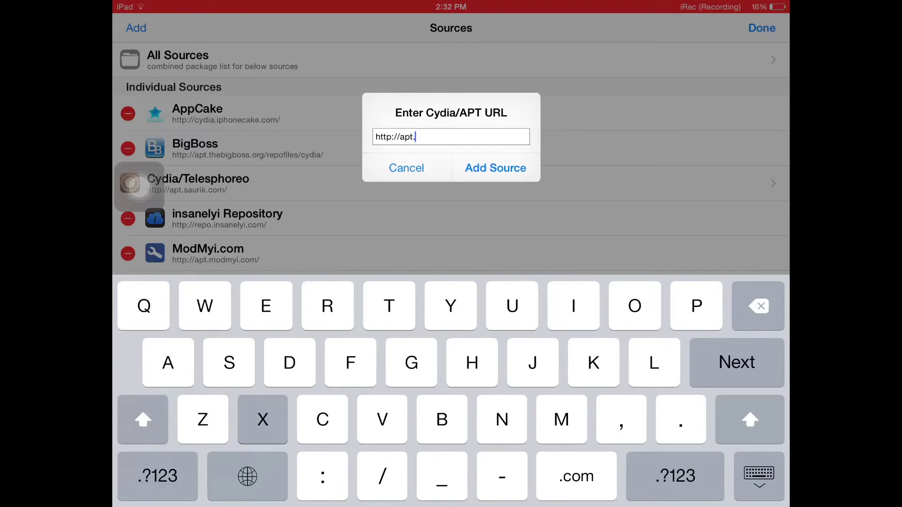
{"action": "type", "text": "xmodg"}
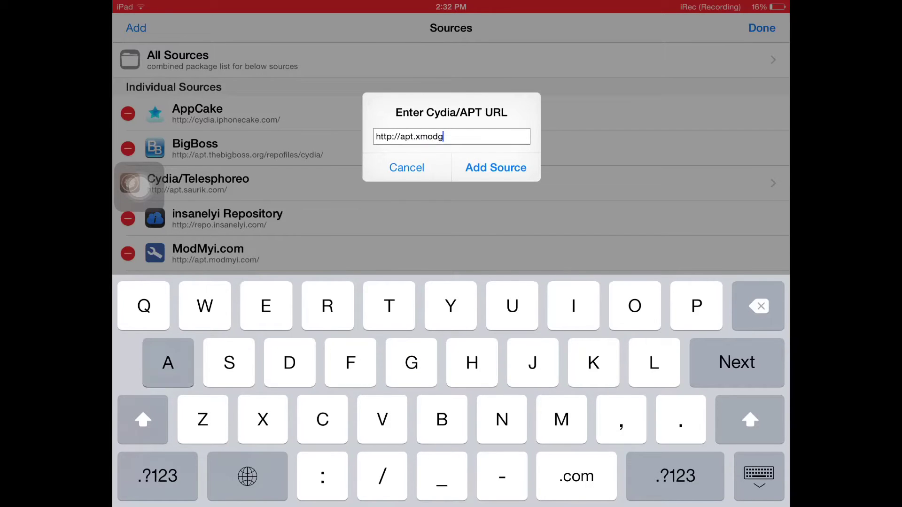
{"action": "type", "text": "ames."}
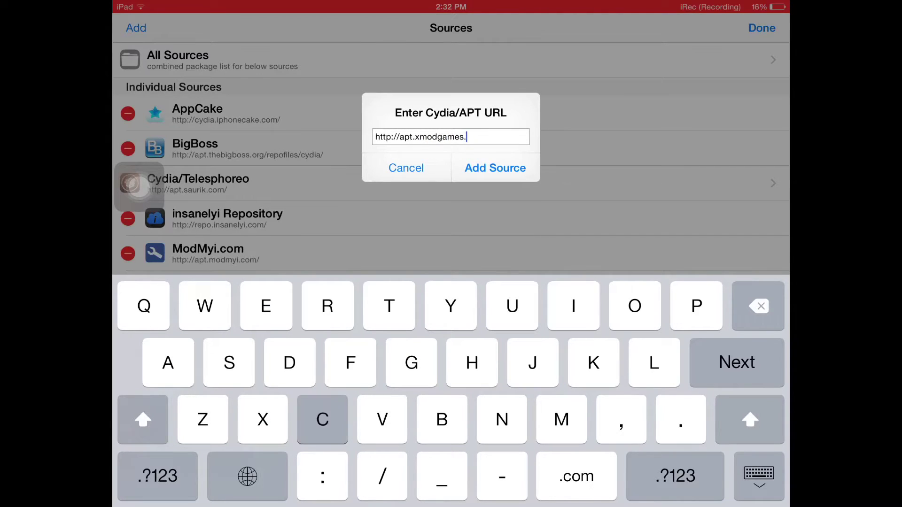
{"action": "type", "text": "com"}
{"action": "left_click", "coordinate": [495, 168]}
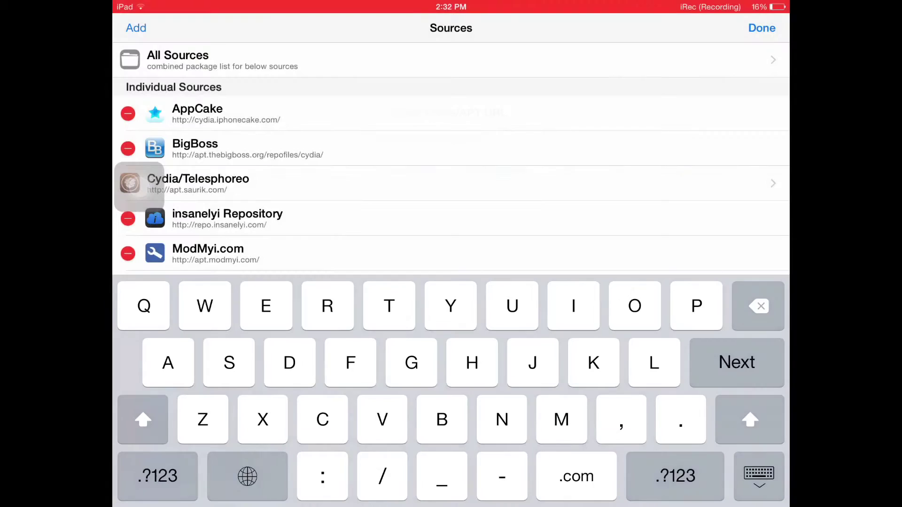
{"action": "left_click", "coordinate": [762, 28]}
{"action": "scroll", "coordinate": [451, 267], "scroll_direction": "down", "scroll_amount": 2}
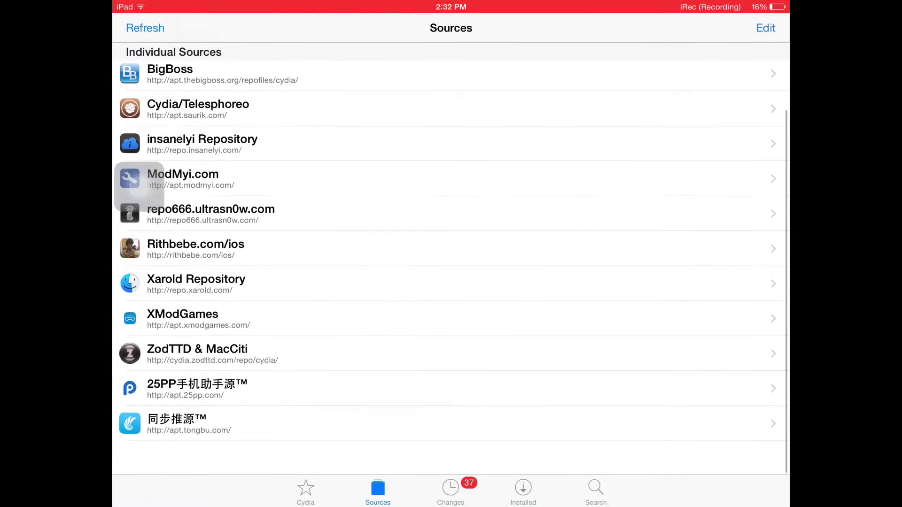
{"action": "scroll", "coordinate": [451, 268], "scroll_direction": "up", "scroll_amount": 2}
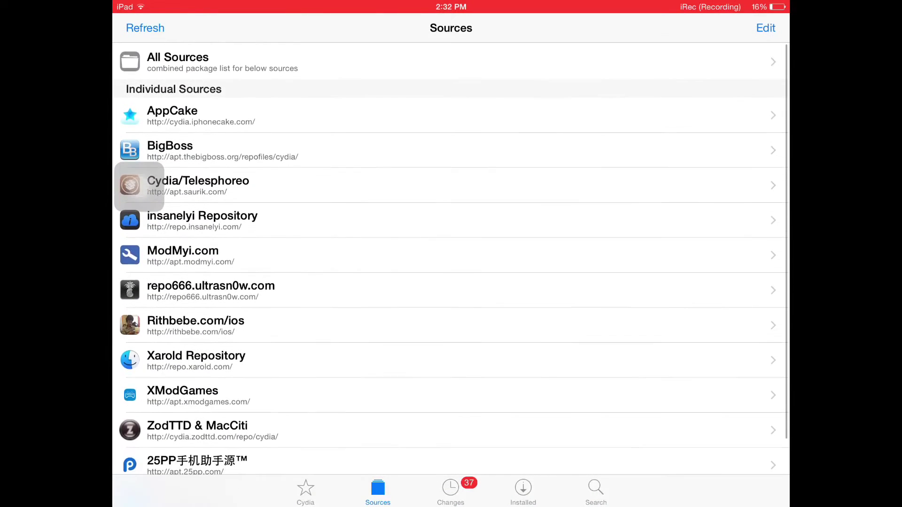
{"action": "scroll", "coordinate": [139, 187], "scroll_direction": "down", "scroll_amount": 2}
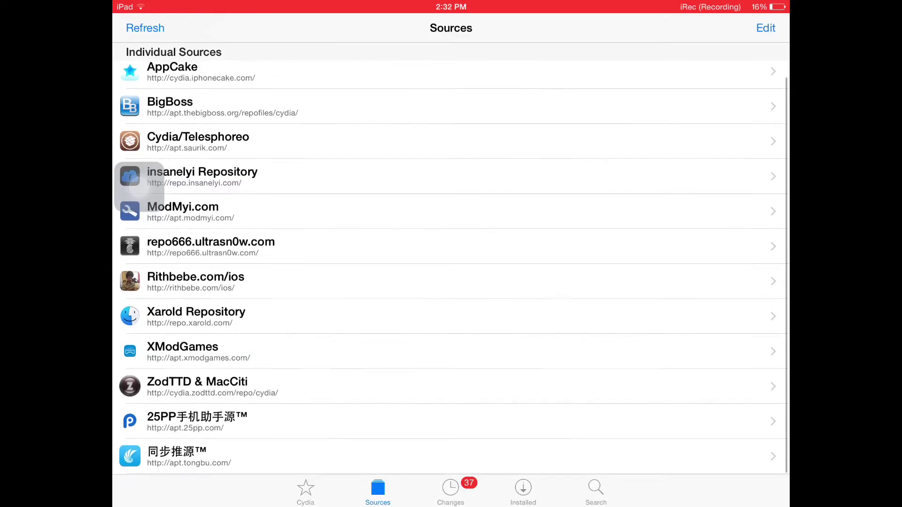
View the XModGames package details under the source's All Packages list and return to the list.
{"action": "left_click", "coordinate": [139, 186]}
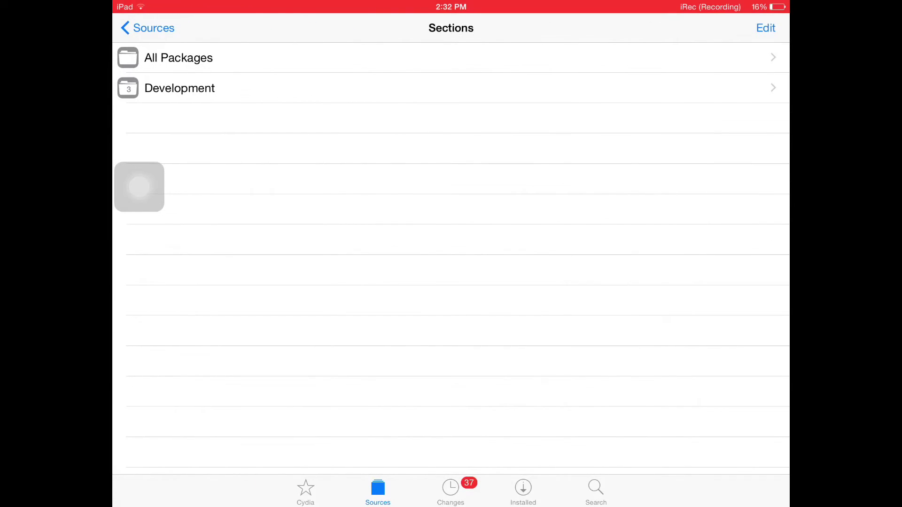
{"action": "left_click", "coordinate": [178, 58]}
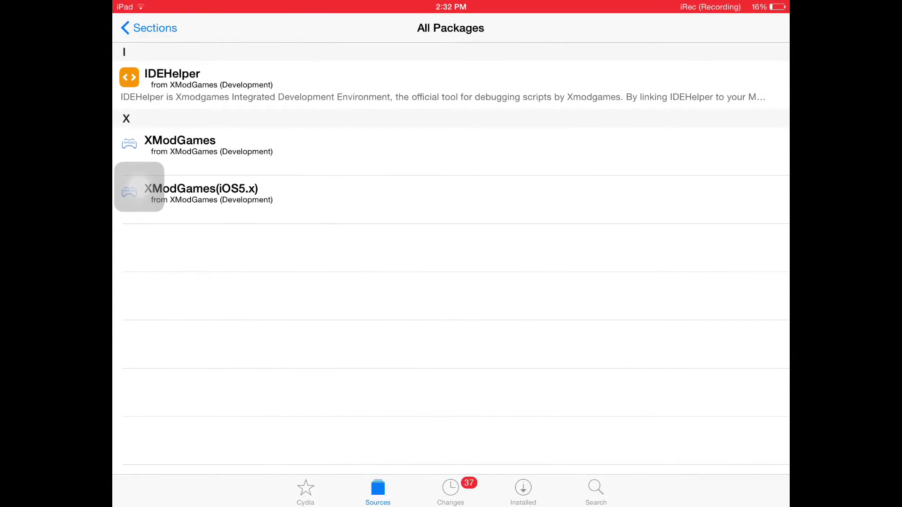
{"action": "left_click", "coordinate": [180, 144]}
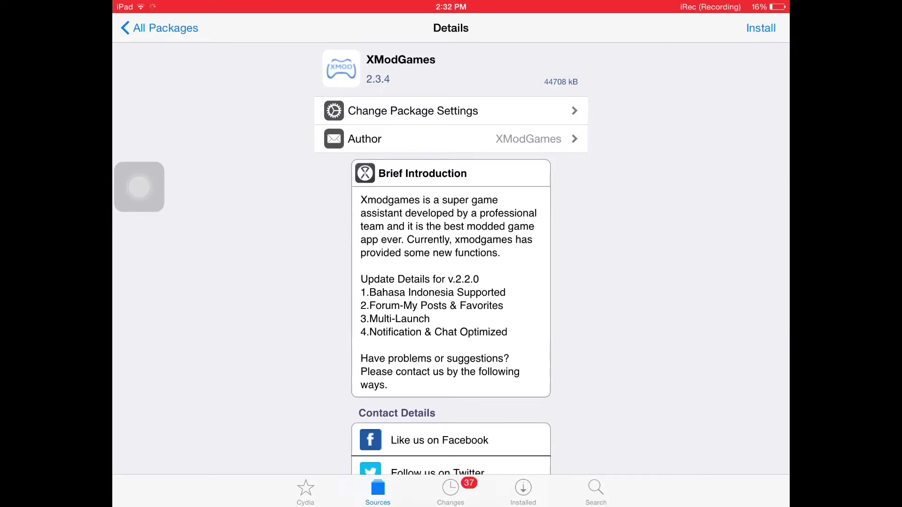
{"action": "left_click", "coordinate": [161, 28]}
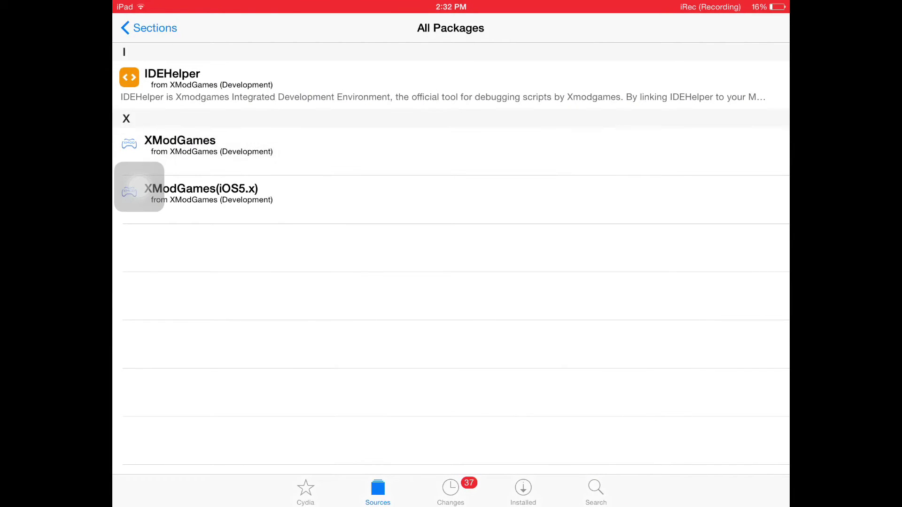
Leave Cydia for the home screen via the AssistiveTouch Home shortcut.
{"action": "left_click", "coordinate": [139, 187]}
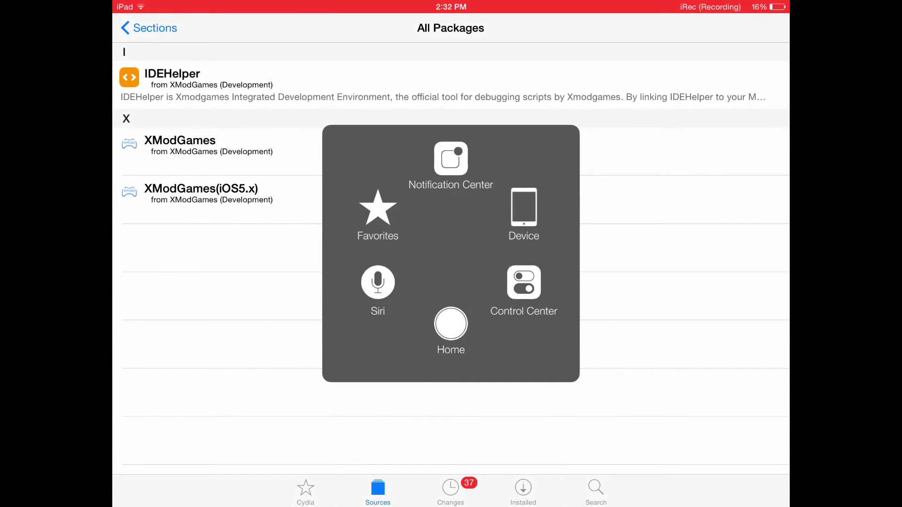
{"action": "left_click", "coordinate": [450, 324]}
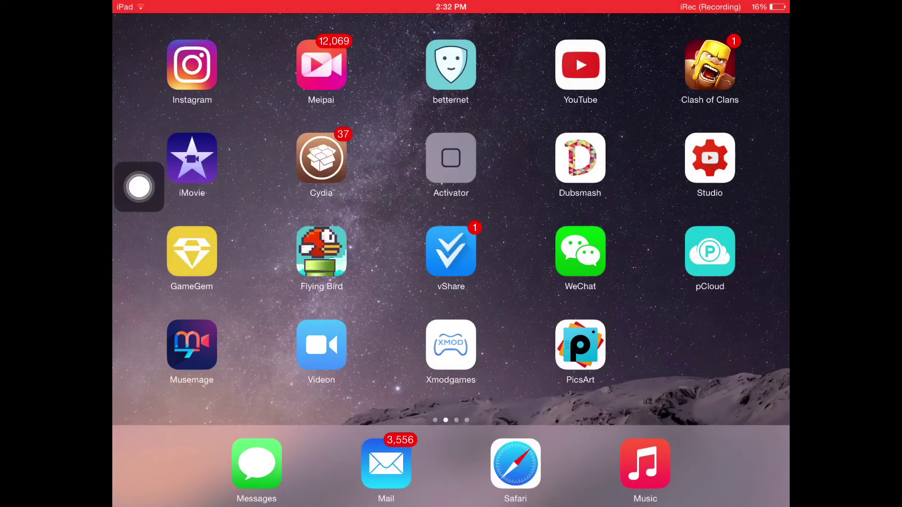
{"action": "mouse_move", "coordinate": [634, 247]}
{"action": "left_mouse_down"}
{"action": "mouse_move", "coordinate": [142, 247]}
{"action": "mouse_move", "coordinate": [635, 247]}
{"action": "left_mouse_up"}
Launch Xmodgames and accept the update notice to reach its game list.
{"action": "left_click", "coordinate": [450, 344]}
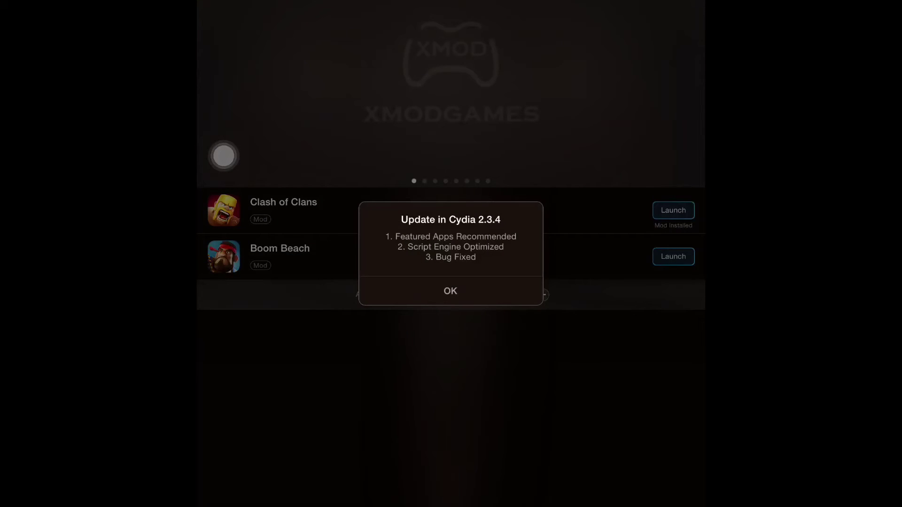
{"action": "left_click", "coordinate": [450, 291]}
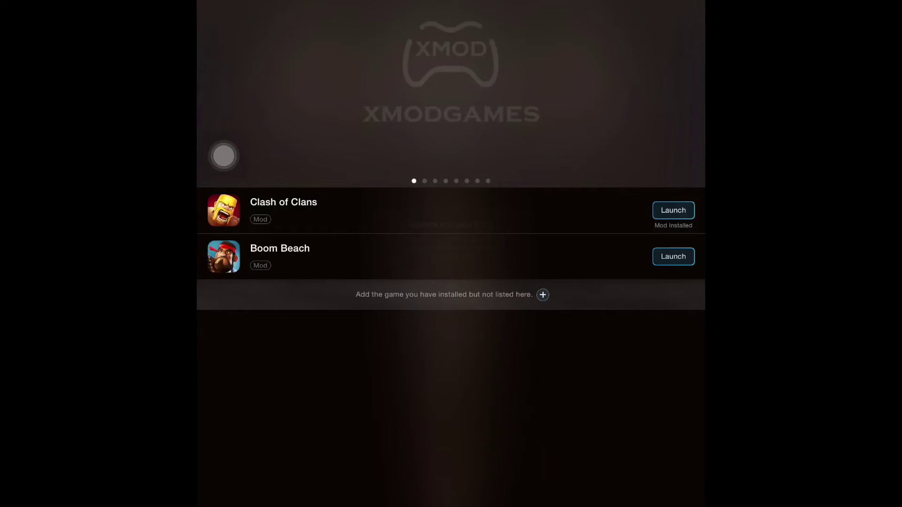
Show the Clash of Clans mod page with its version 3.4.0 details and description.
{"action": "left_click", "coordinate": [283, 209]}
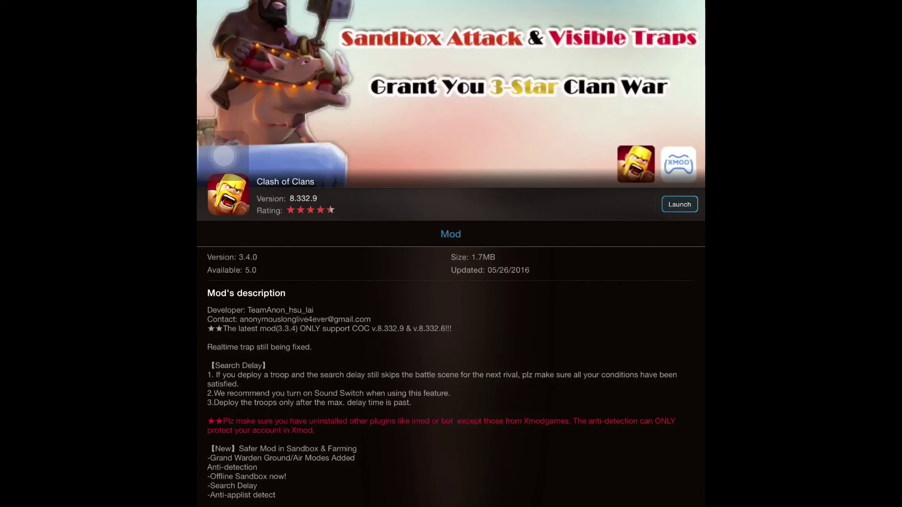
{"action": "left_click", "coordinate": [224, 156]}
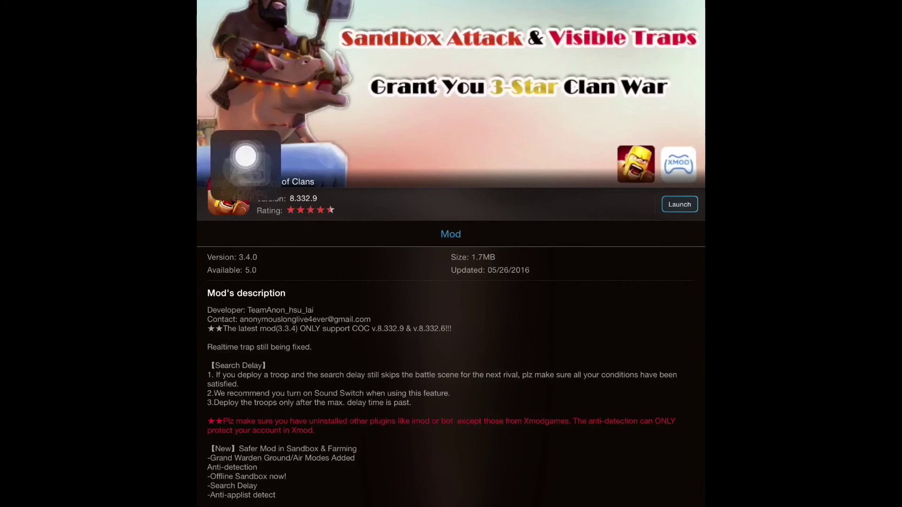
Return to the iPad home screen using the AssistiveTouch Home shortcut.
{"action": "left_click", "coordinate": [450, 323]}
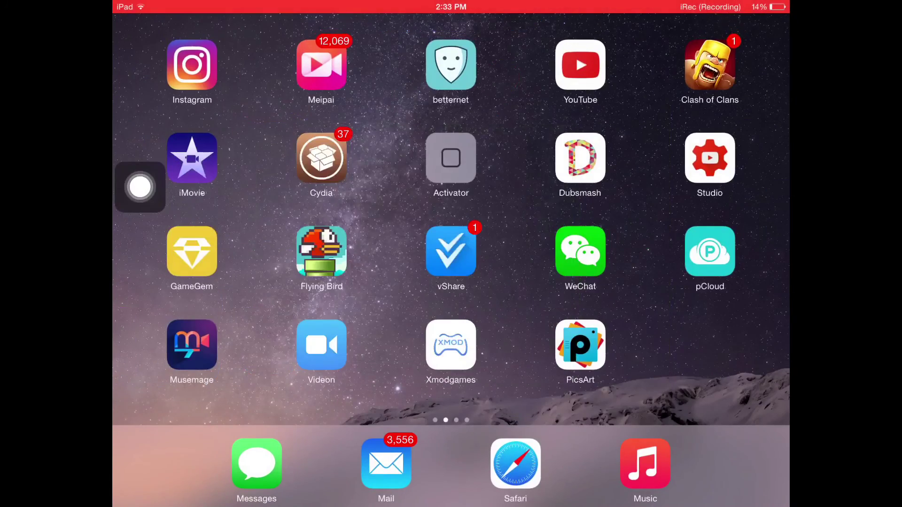